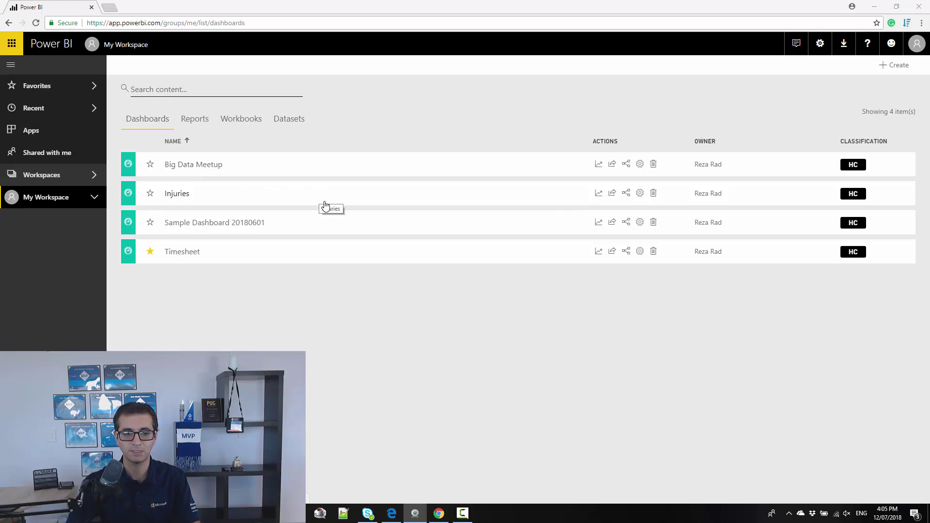
- Preview sharing for the Timesheet dashboard, cancel it, and list the workspace's reports
left_click(613, 252)
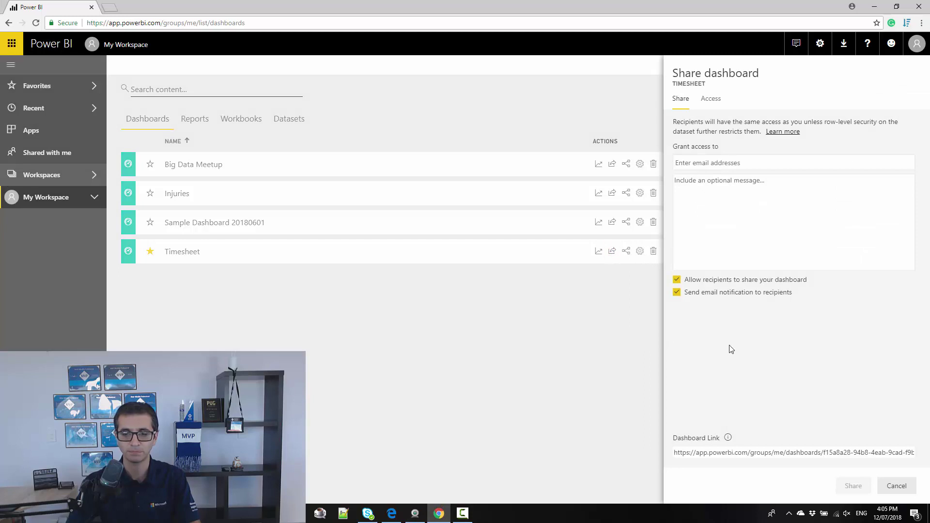
left_click(896, 486)
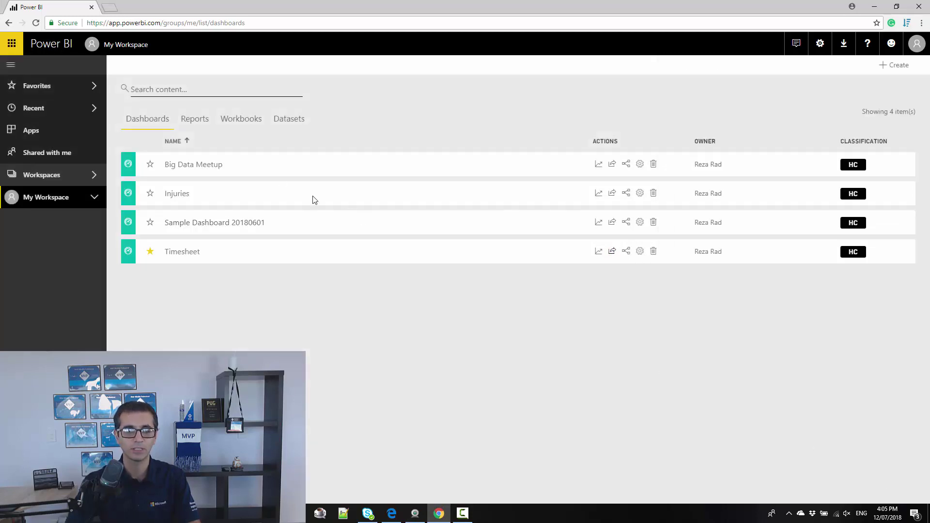
left_click(202, 120)
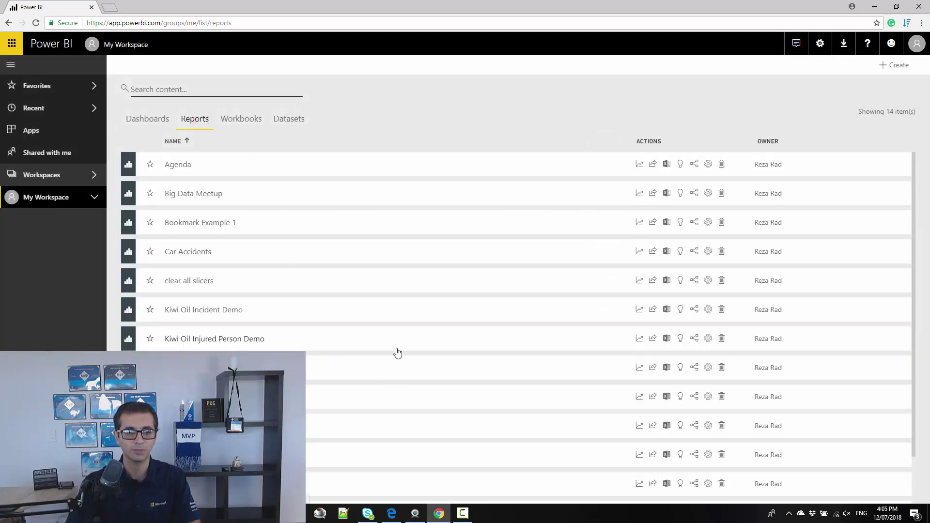
scroll(403, 336, "down", 1)
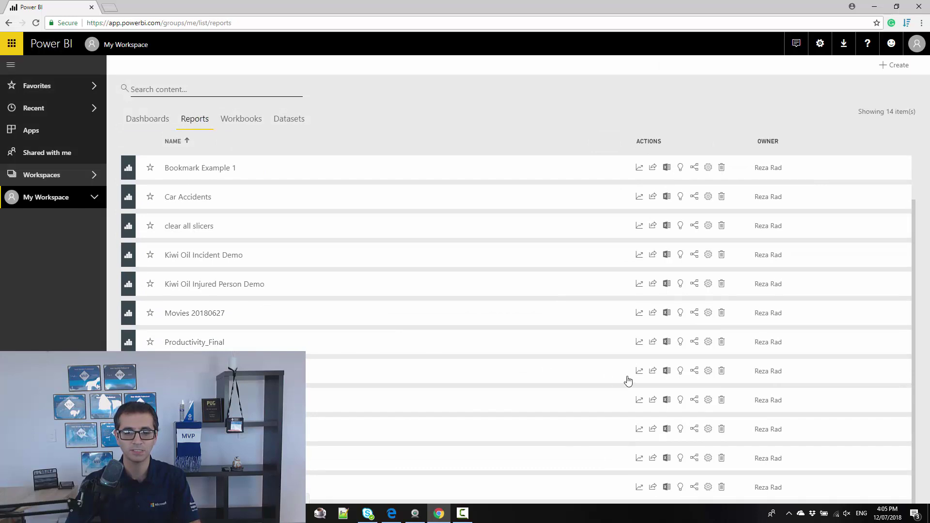
- Preview sharing for the Pubs 20180627 report, cancel it, and open the report
left_click(654, 372)
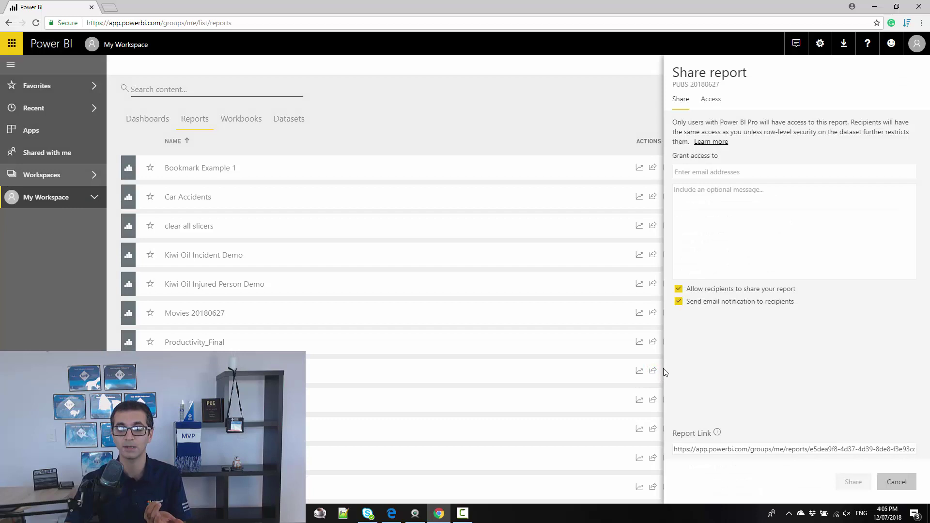
left_click(896, 482)
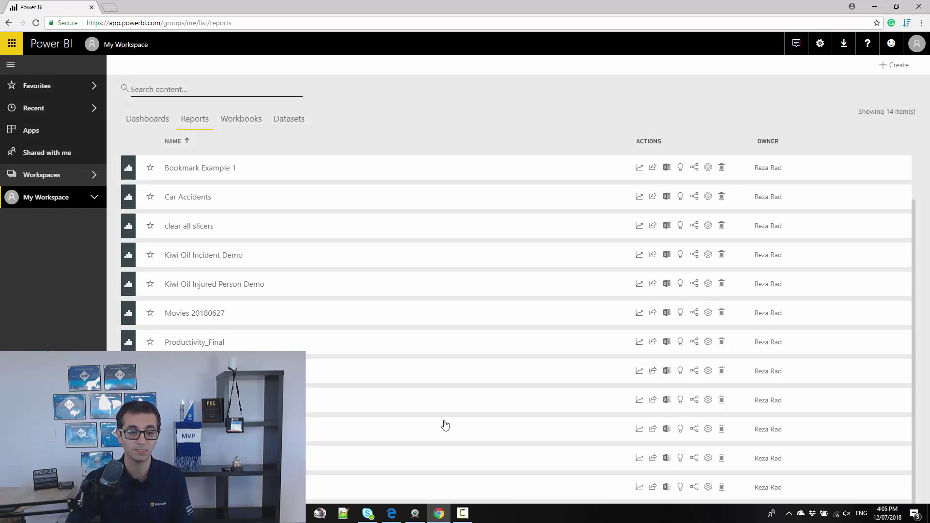
left_click(194, 371)
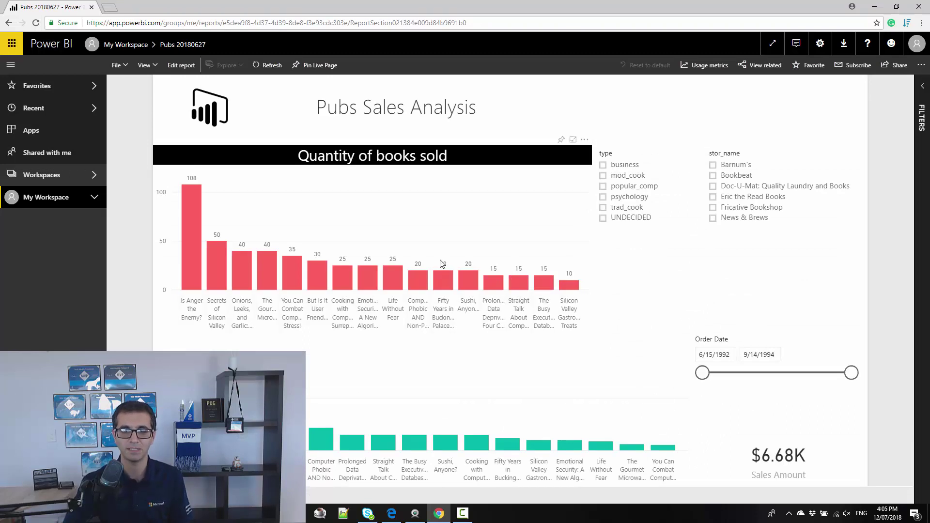
left_click(893, 71)
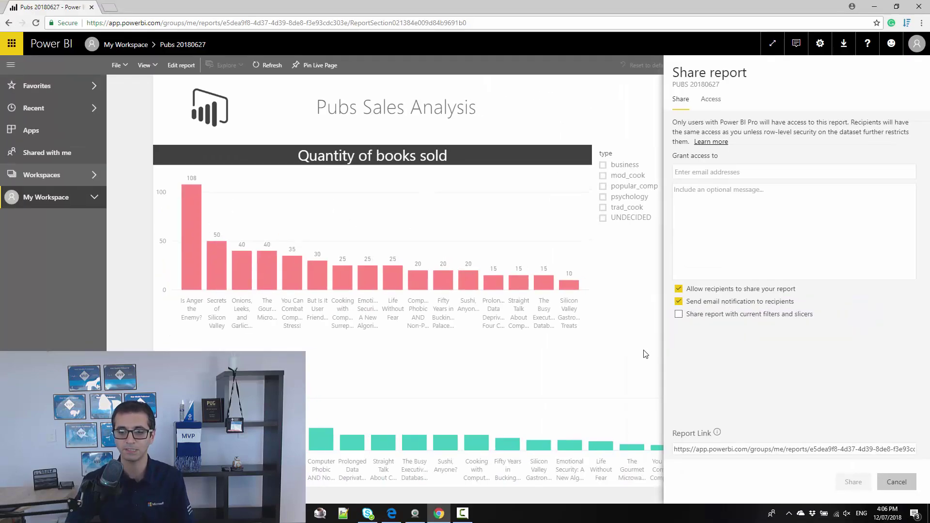
- Filter the report to business books and share it with current filters and slicers included
left_click(638, 353)
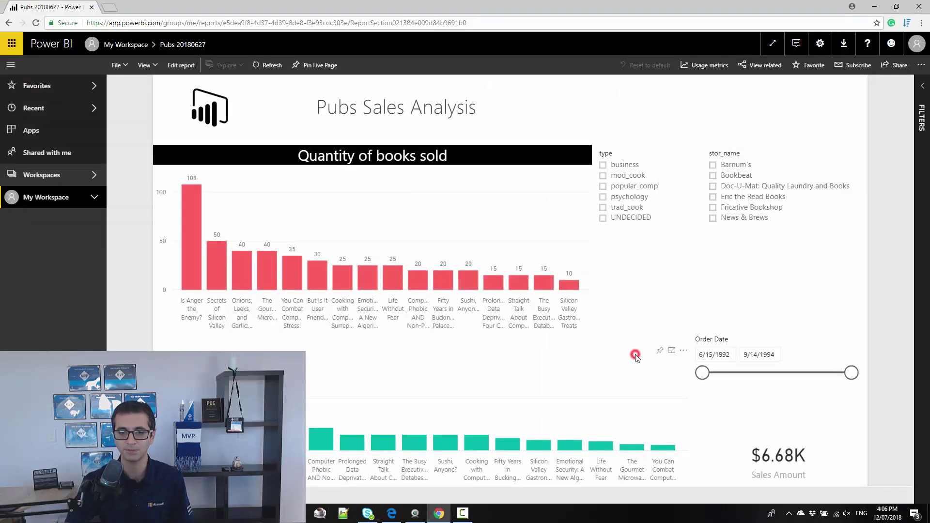
left_click(604, 166)
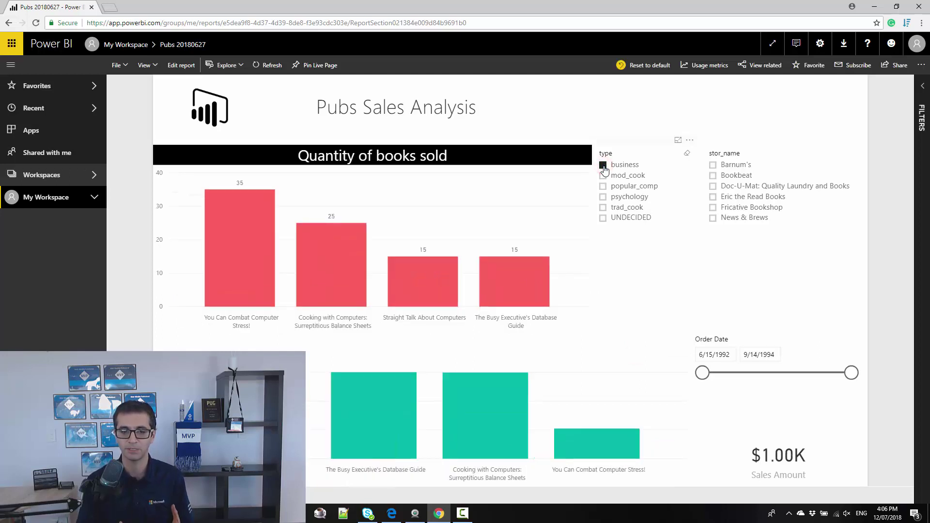
left_click(897, 71)
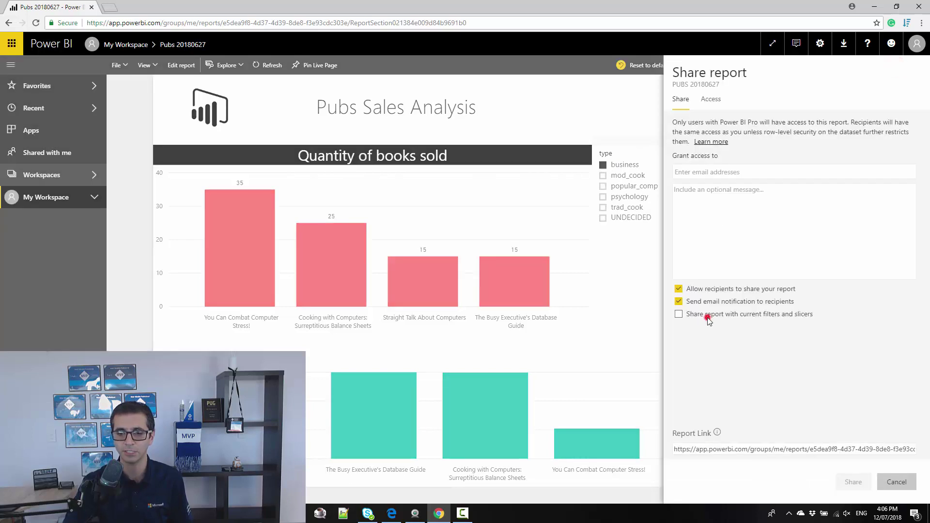
left_click(708, 318)
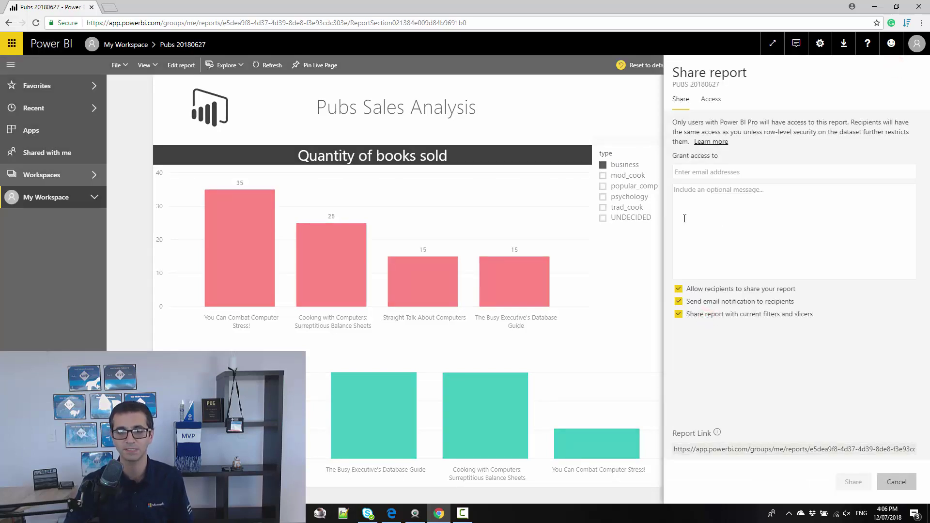
- Add the suggested recipient and send the report share
left_click(699, 173)
type("reza")
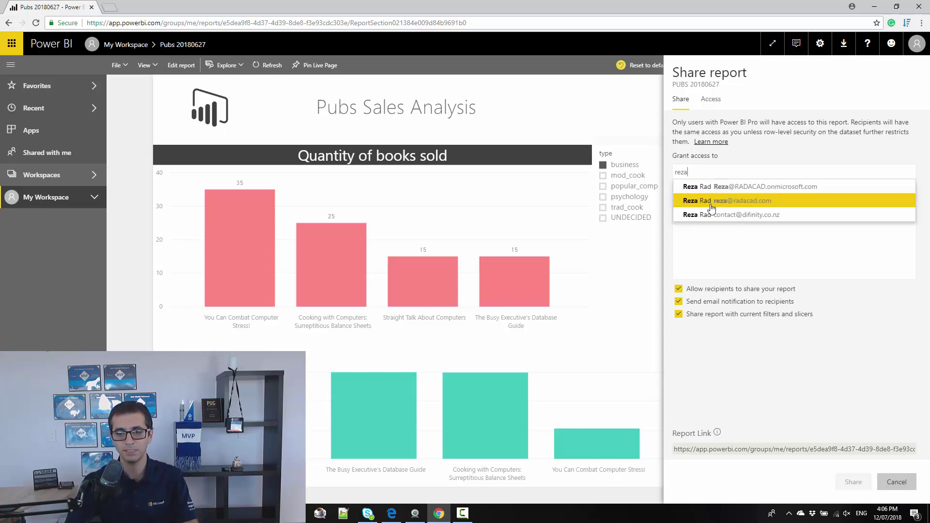
left_click(713, 204)
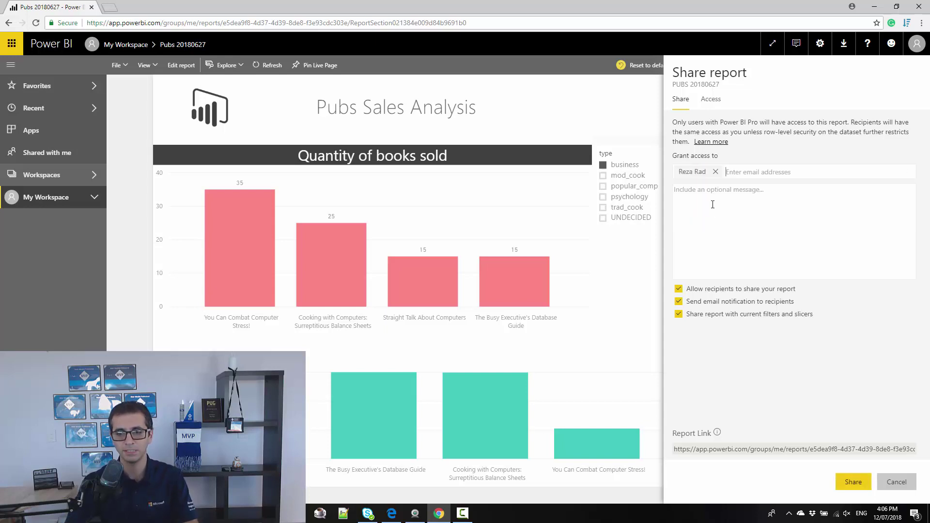
left_click(844, 481)
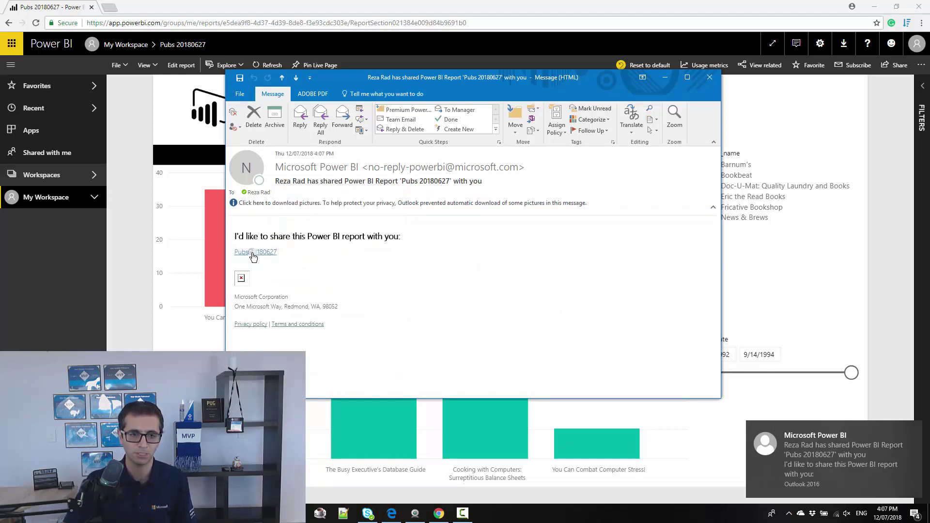
- Copy the Pubs 20180627 hyperlink from the share email and switch to Edge
right_click(252, 255)
left_click(276, 295)
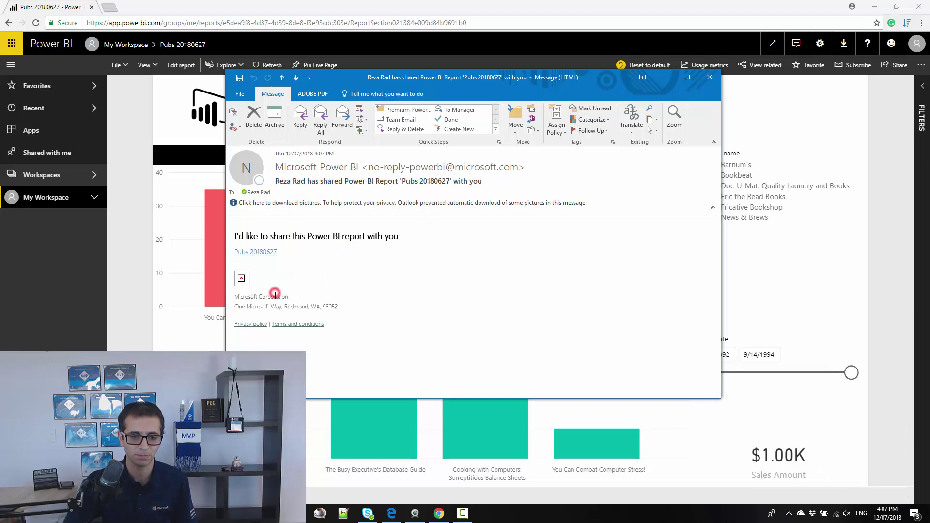
left_click(383, 517)
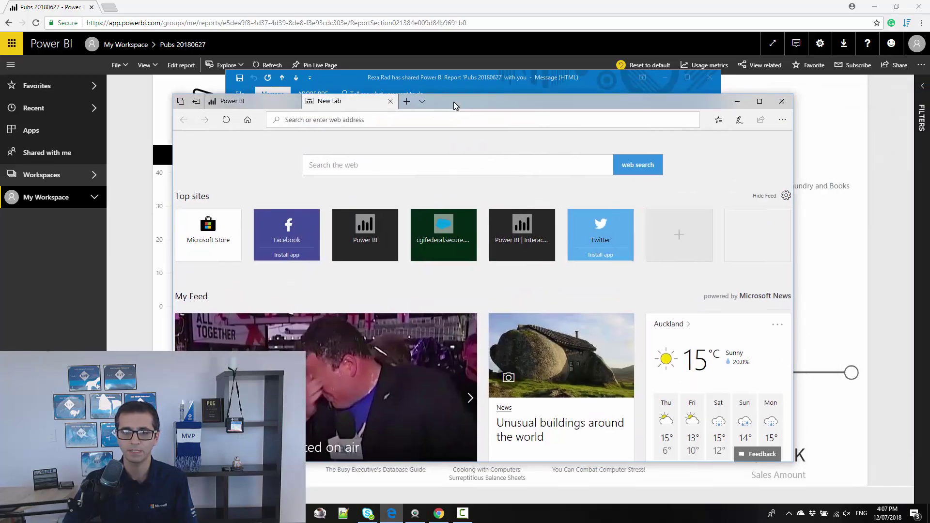
- Load the copied report link in Edge and maximise the window to inspect the business filter
left_click(447, 156)
key("ctrl+v")
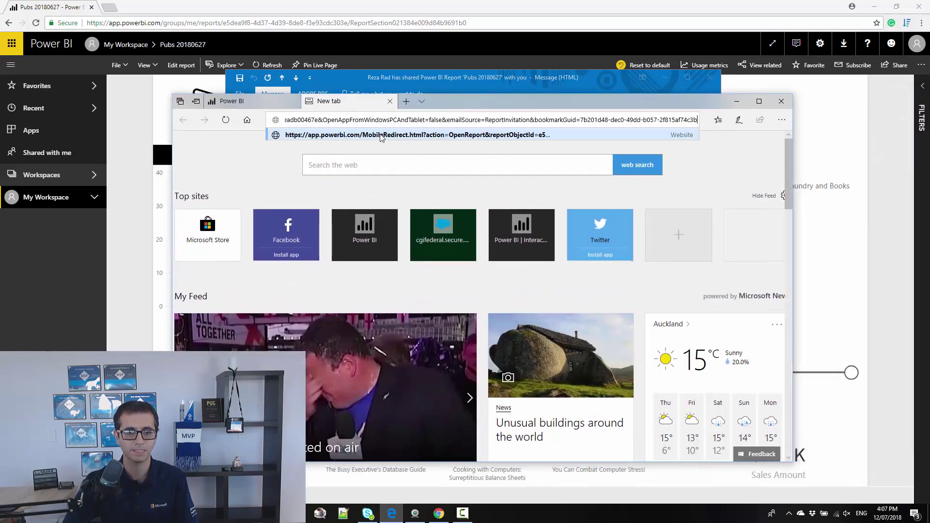
key("Return")
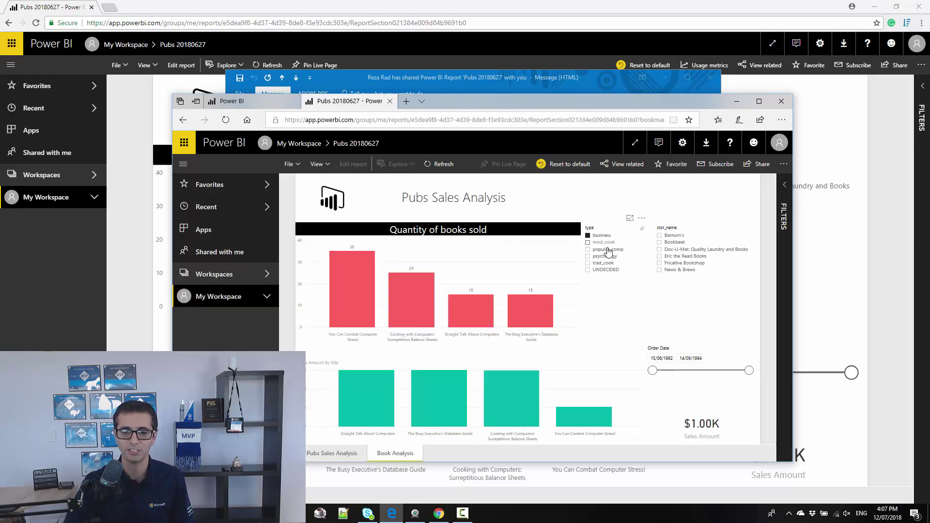
left_click(759, 101)
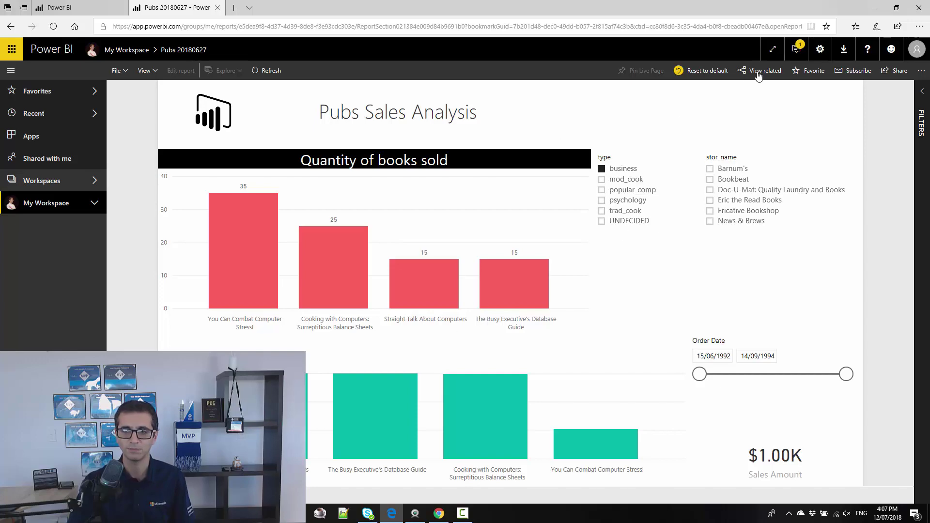
- Bring the Power BI report forward and switch the type filter from business to psychology
left_click(874, 8)
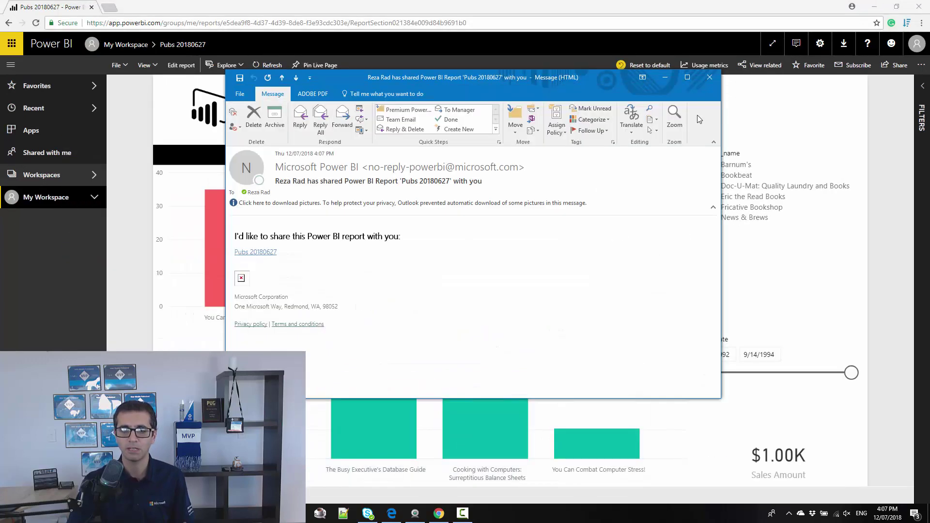
left_click(561, 11)
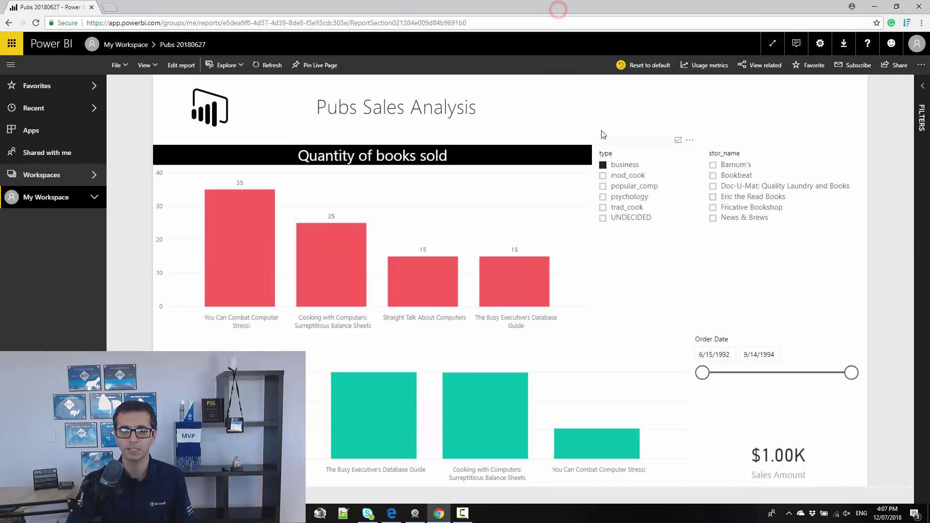
left_click(603, 167)
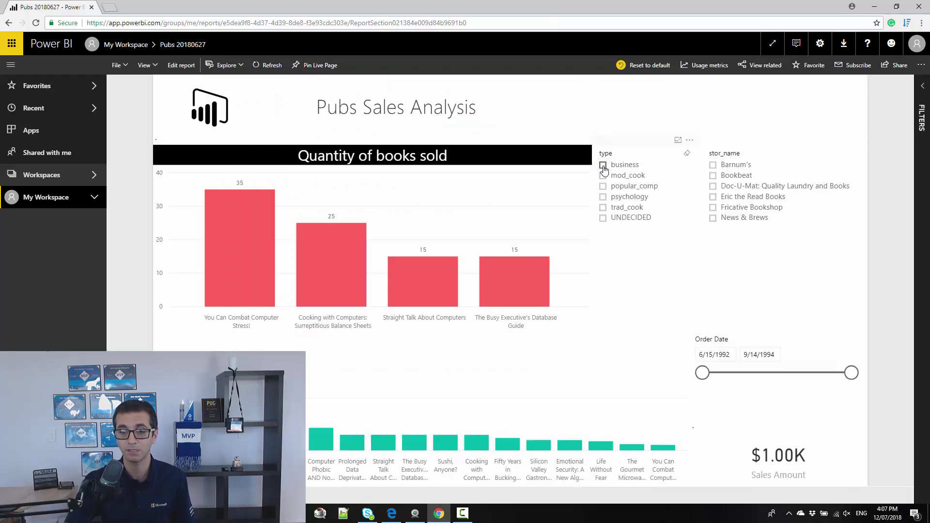
left_click(609, 199)
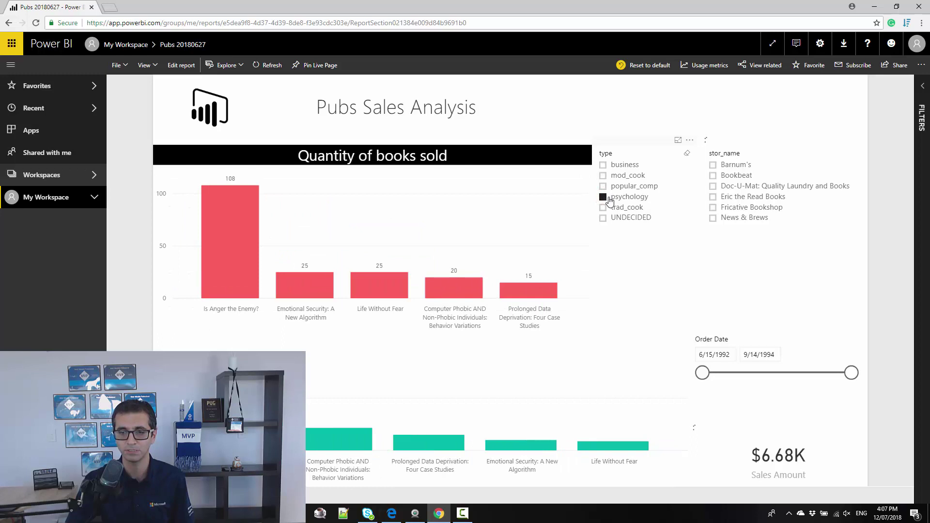
- Select Barnum's, Bookbeat and Doc-U-Mat: Quality Laundry and Books in the store slicer
left_click(713, 167)
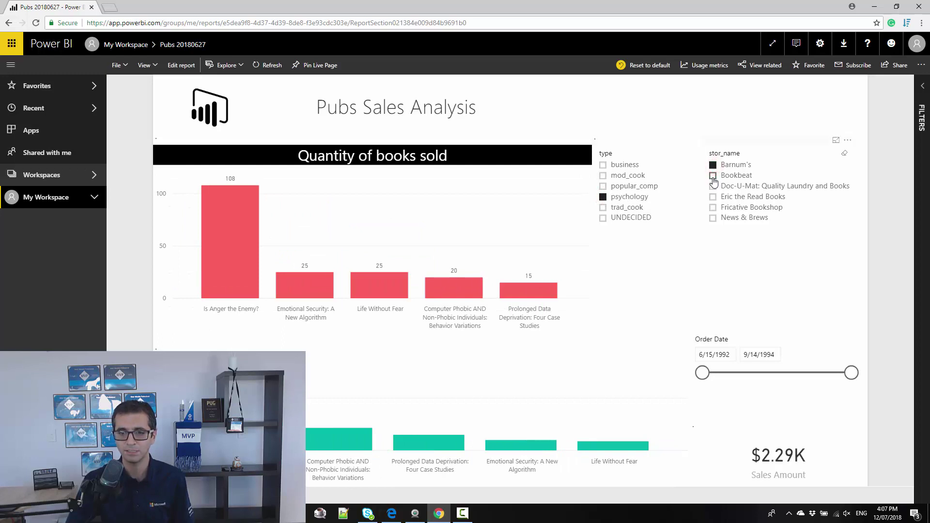
left_click(713, 176)
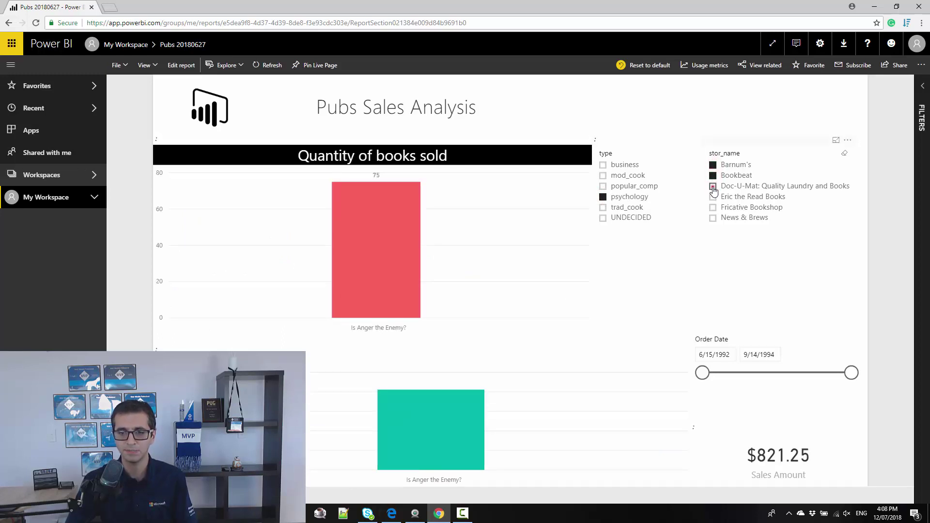
left_click(713, 187)
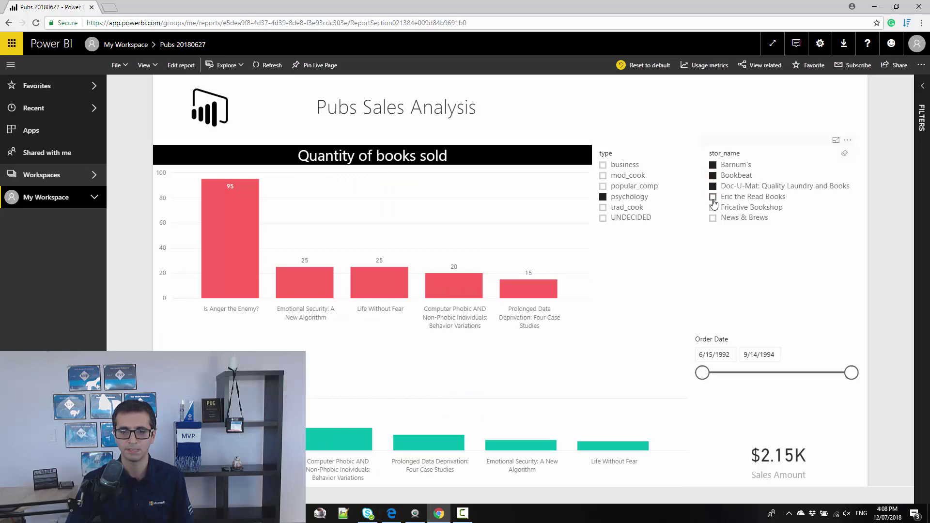
- Set up a share with current filters and slicers and a recipient, then cancel it
left_click(896, 65)
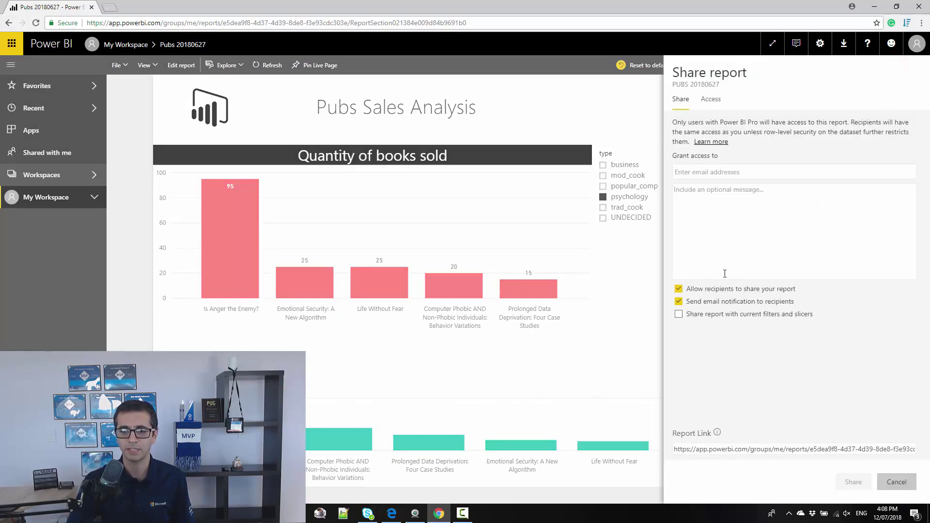
left_click(679, 315)
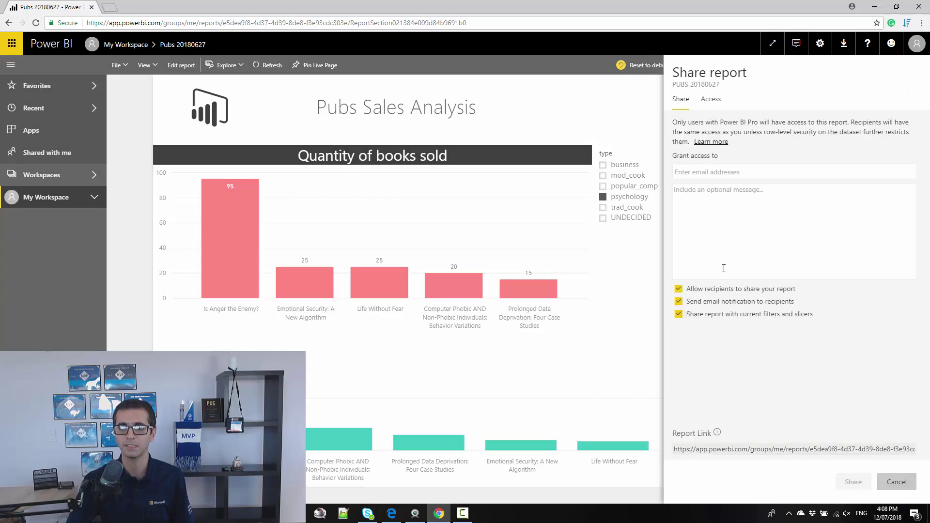
left_click(705, 175)
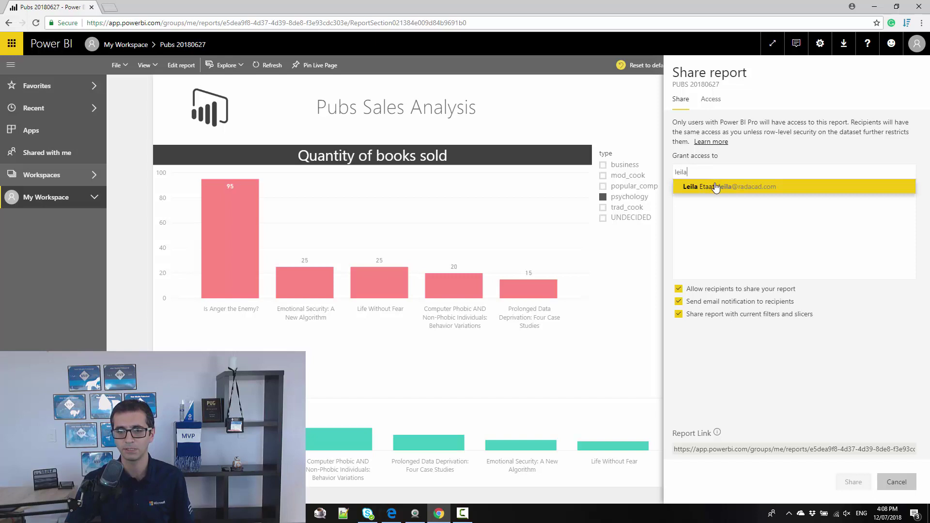
left_click(716, 187)
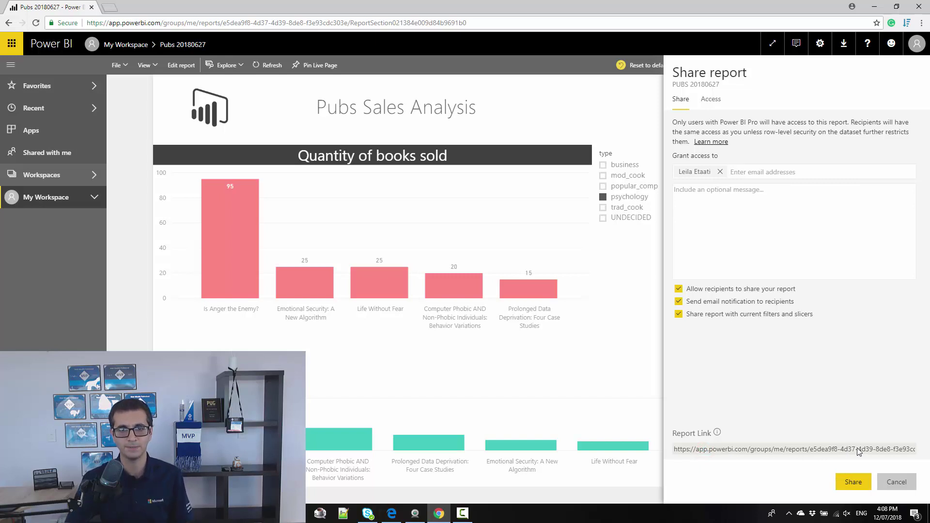
left_click(896, 483)
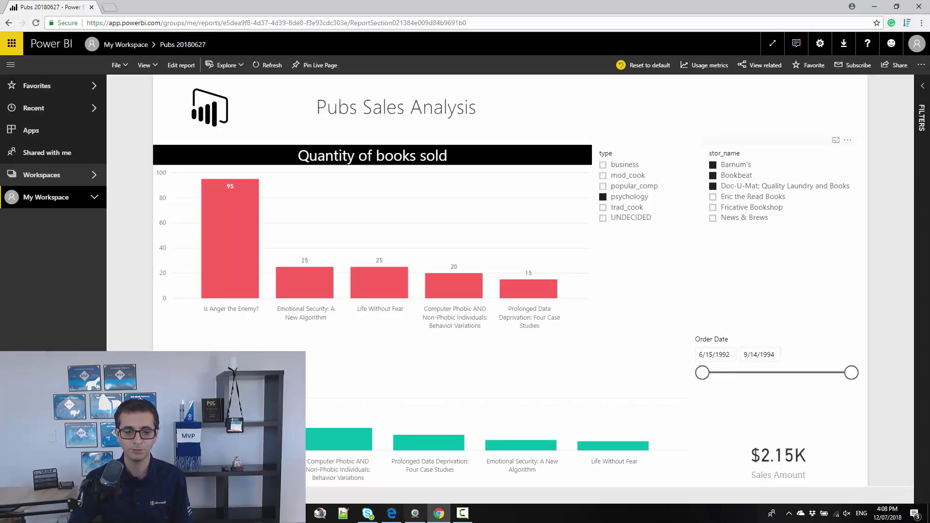
- Open the shared report from the Outlook email link and view the Shared with me list
left_click(413, 516)
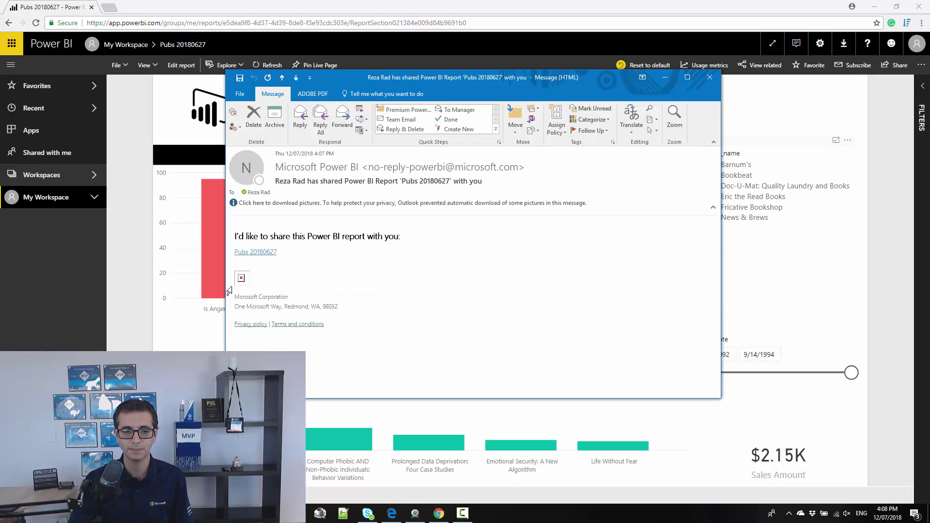
left_click(400, 515)
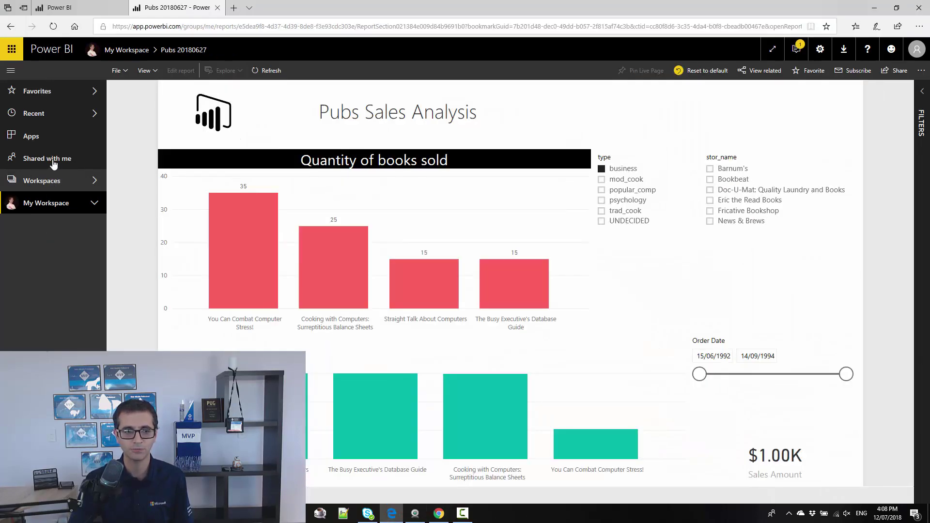
left_click(54, 163)
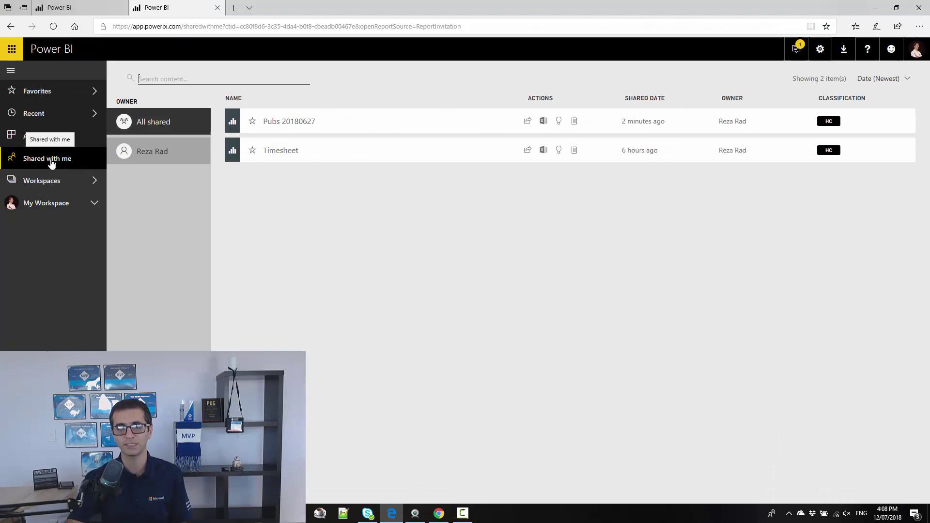
- Open Pubs 20180627 from Shared with me, unfiltered at $6.68K, then return to the email
left_click(297, 123)
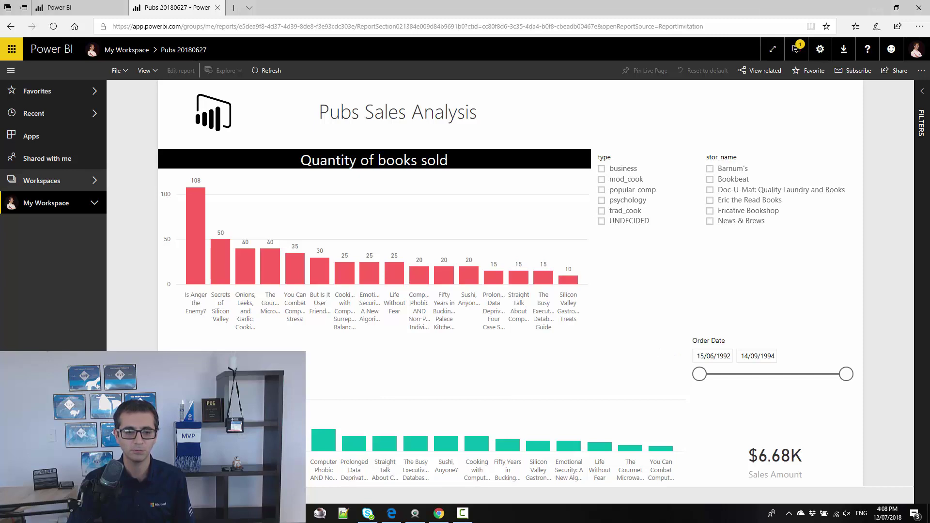
key("alt+Tab")
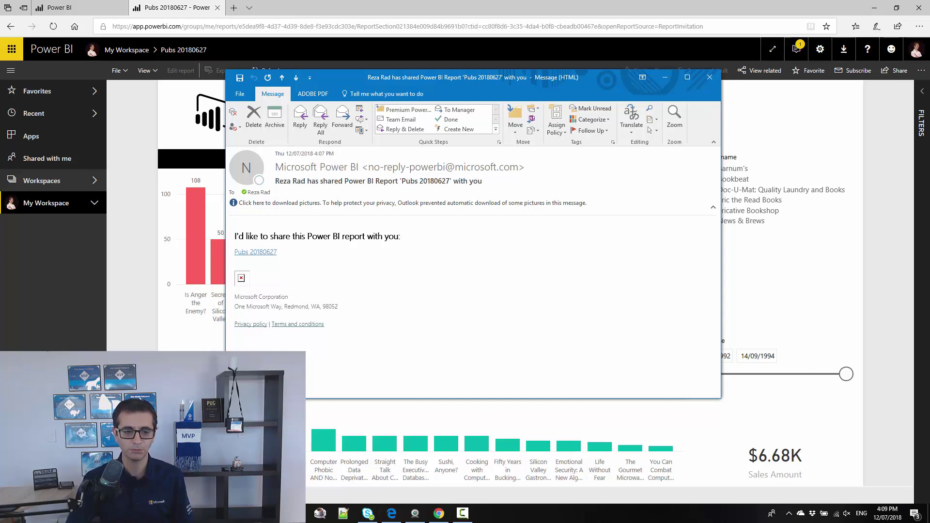
- Close the email, reopen Pubs 20180627 from My Workspace, and view its Share Access list
key("Escape")
key("alt+Tab")
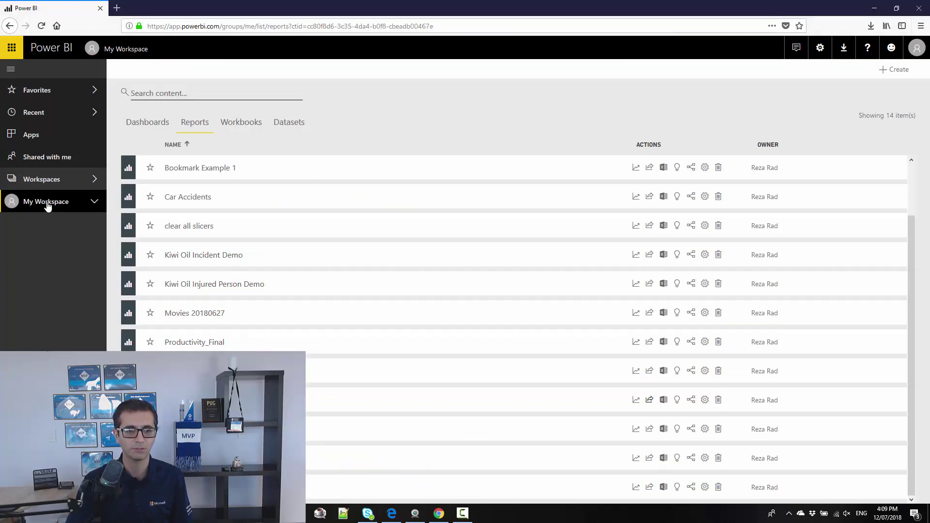
left_click(197, 122)
scroll(281, 343, "down", 2)
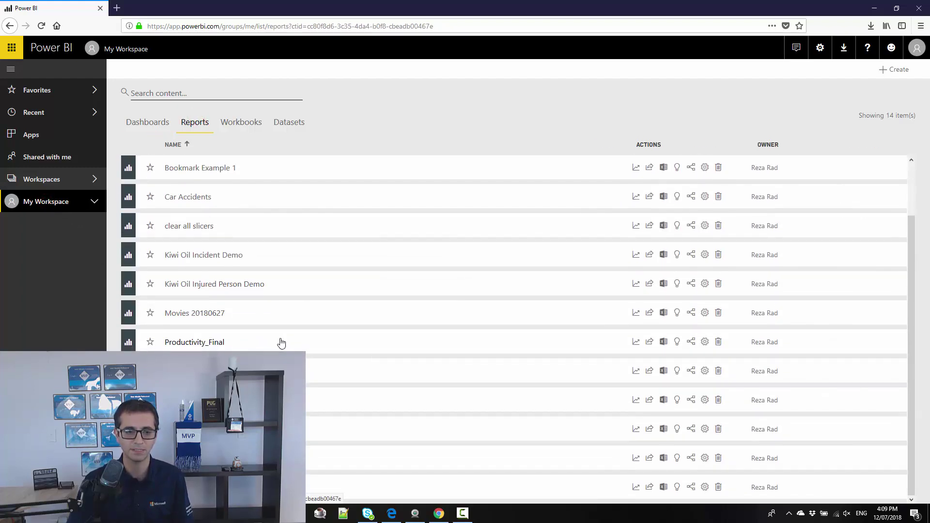
left_click(356, 371)
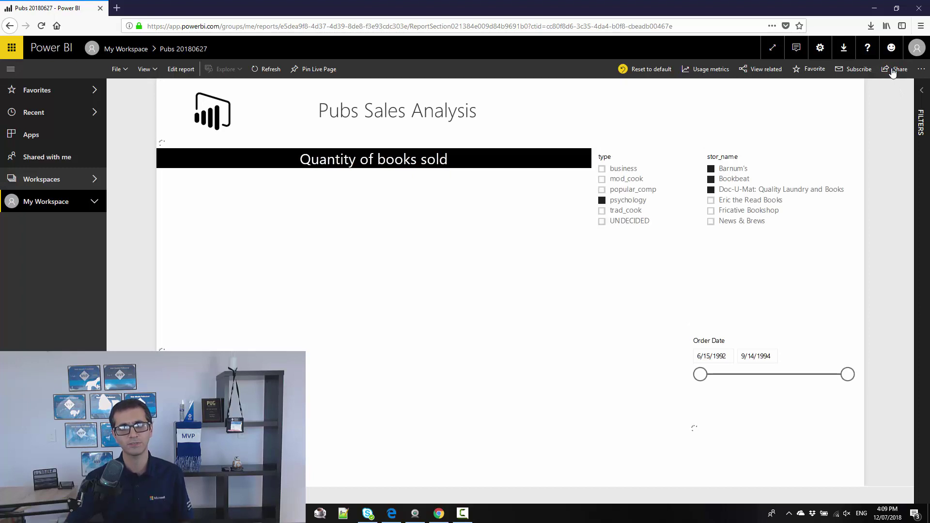
left_click(894, 70)
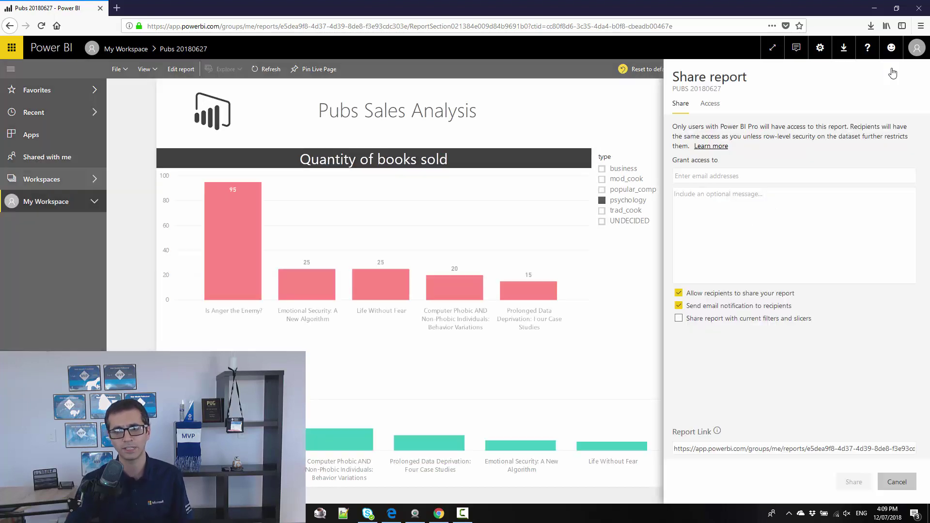
left_click(711, 105)
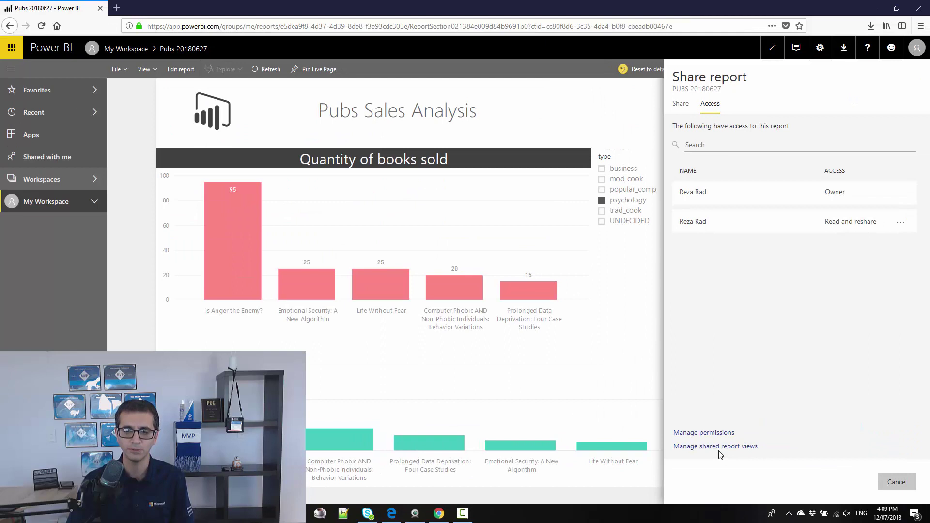
- Check shared report views (none yet), then reopen Pubs 20180627 from My Workspace's reports
left_click(715, 446)
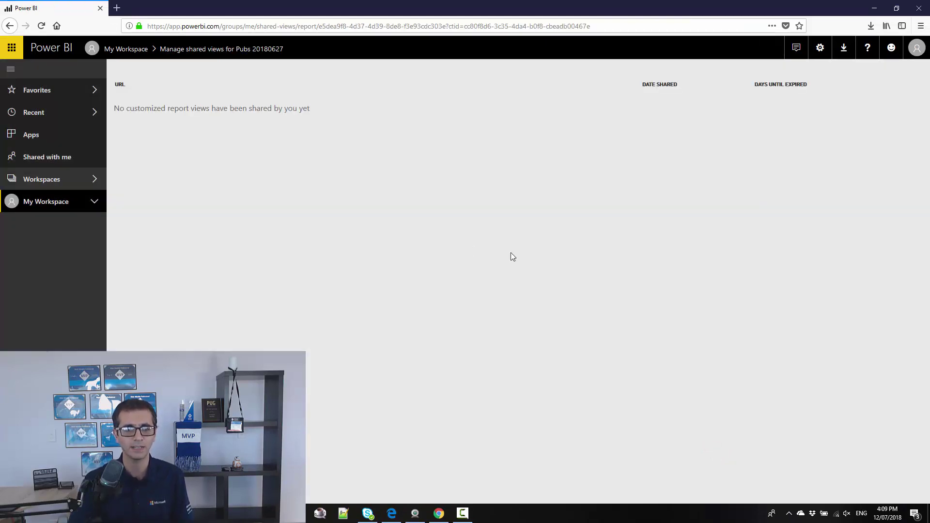
left_click(133, 50)
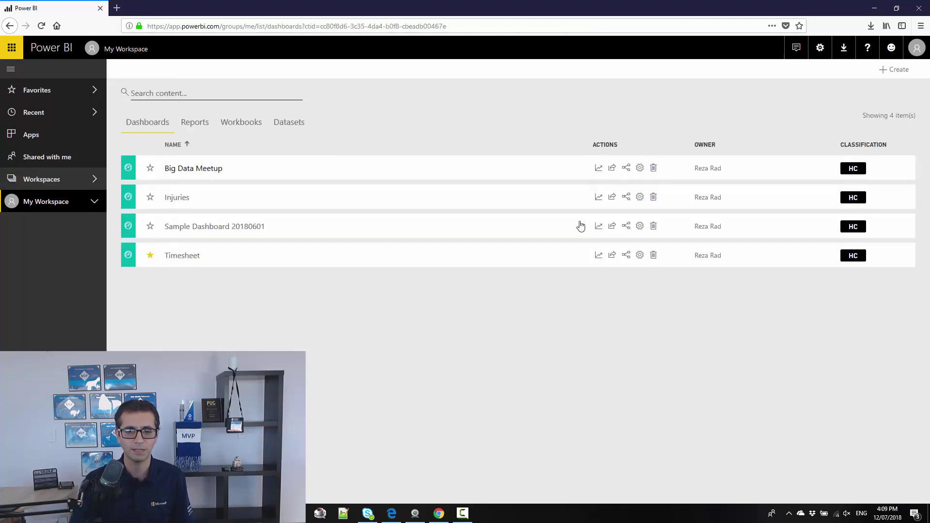
left_click(197, 124)
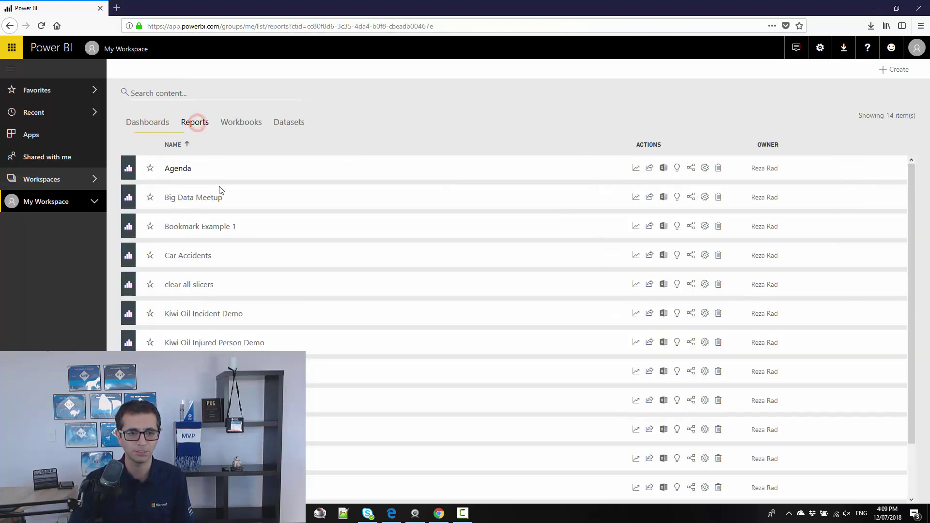
scroll(313, 317, "down", 2)
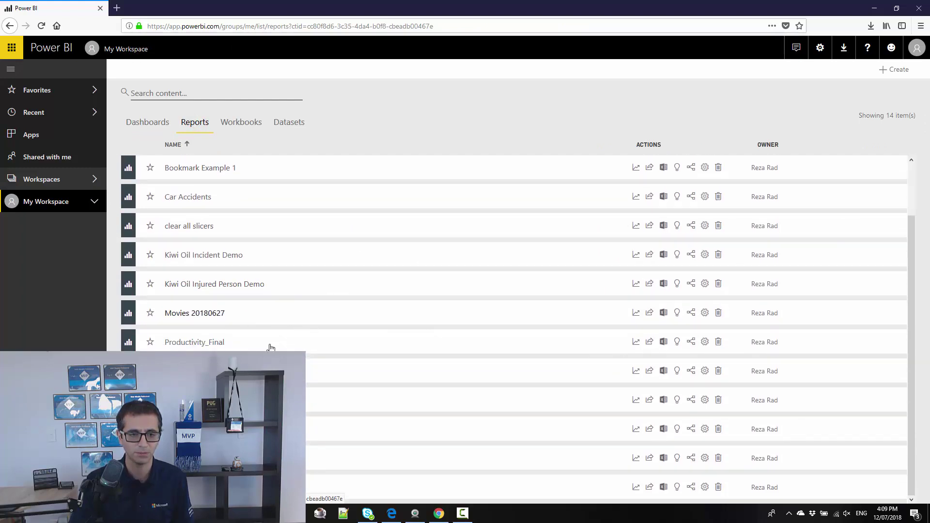
left_click(264, 371)
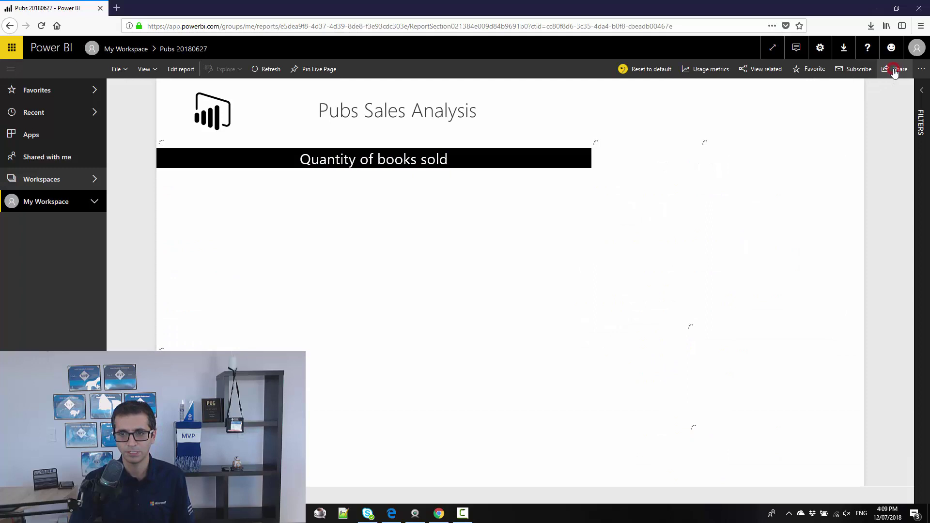
- Show the report's shared views from the Access tab, listing the Jul 12, 2018 link
left_click(896, 68)
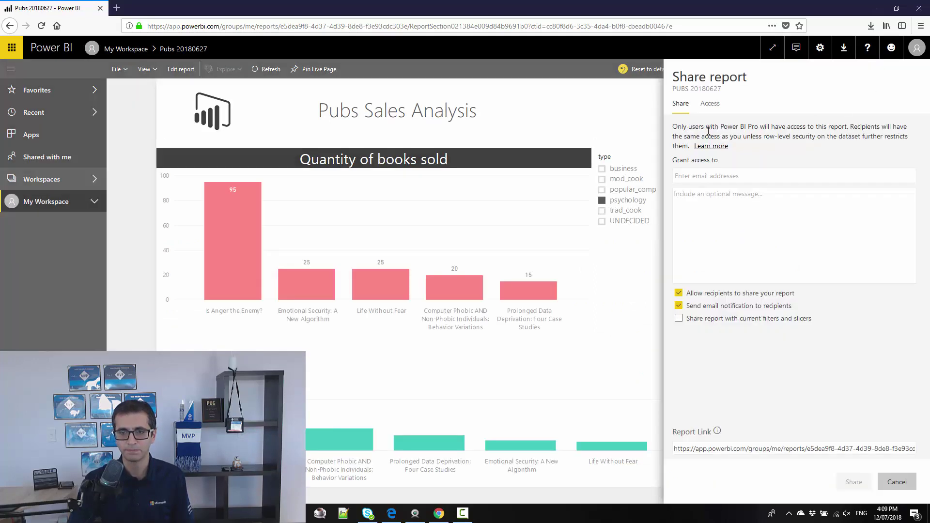
left_click(710, 103)
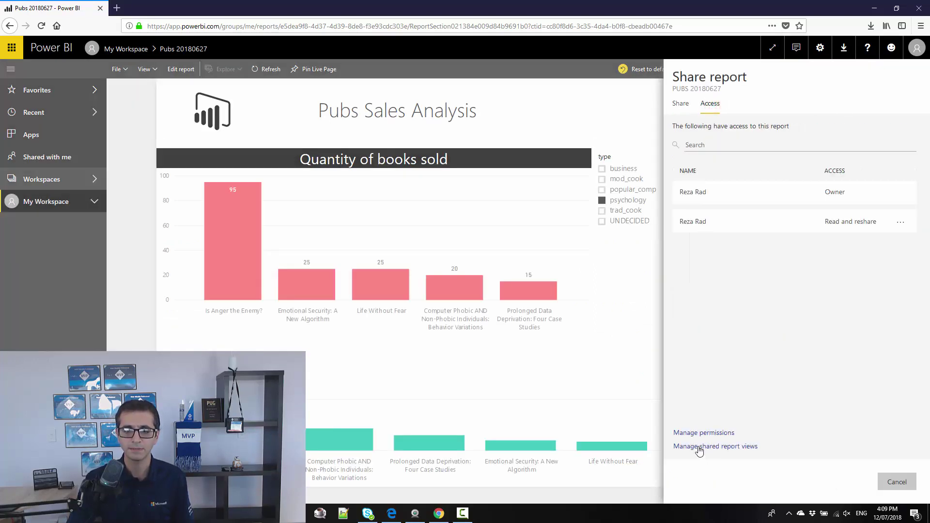
left_click(700, 447)
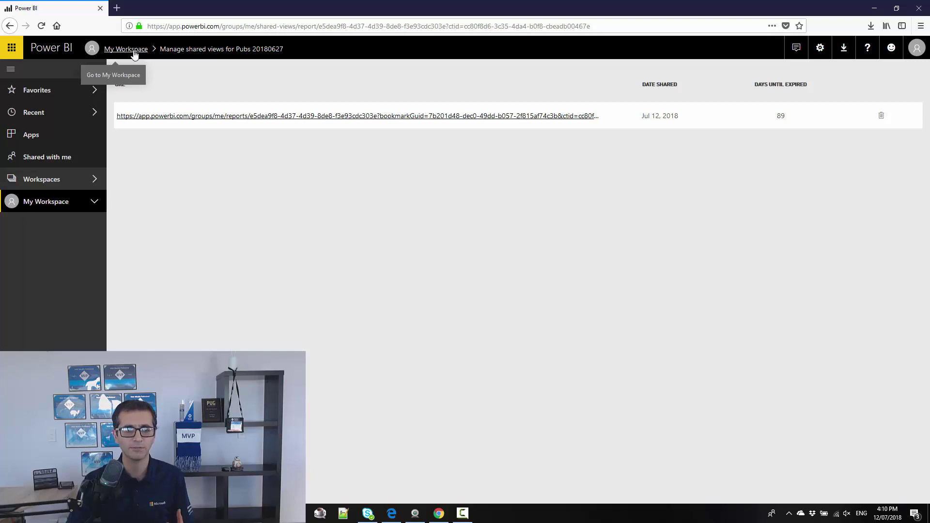
- Reopen the Pubs 20180627 report from My Workspace's Reports list
left_click(136, 50)
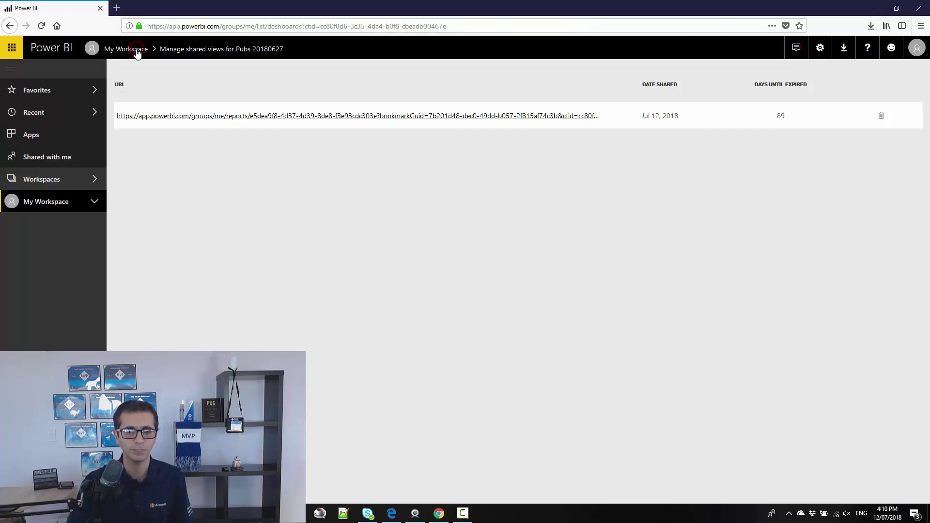
left_click(196, 127)
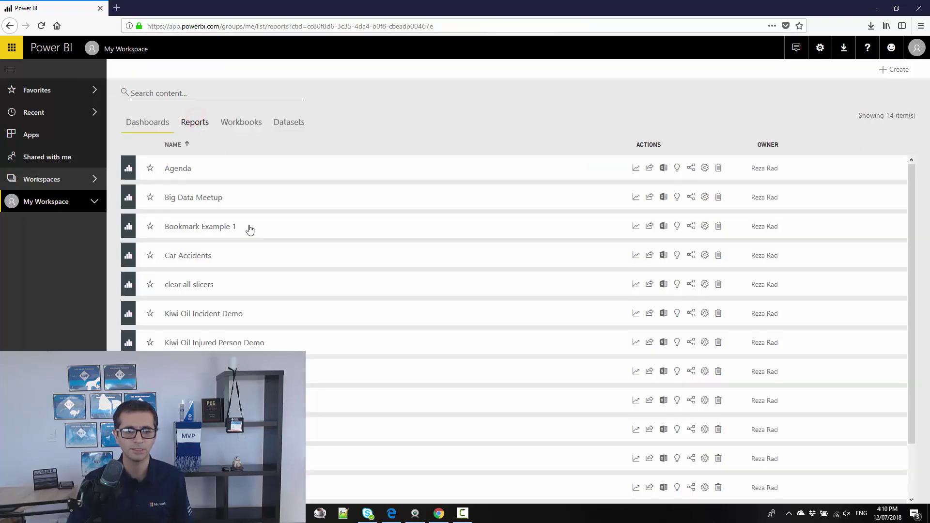
scroll(251, 265, "down", 1)
scroll(251, 265, "down", 1)
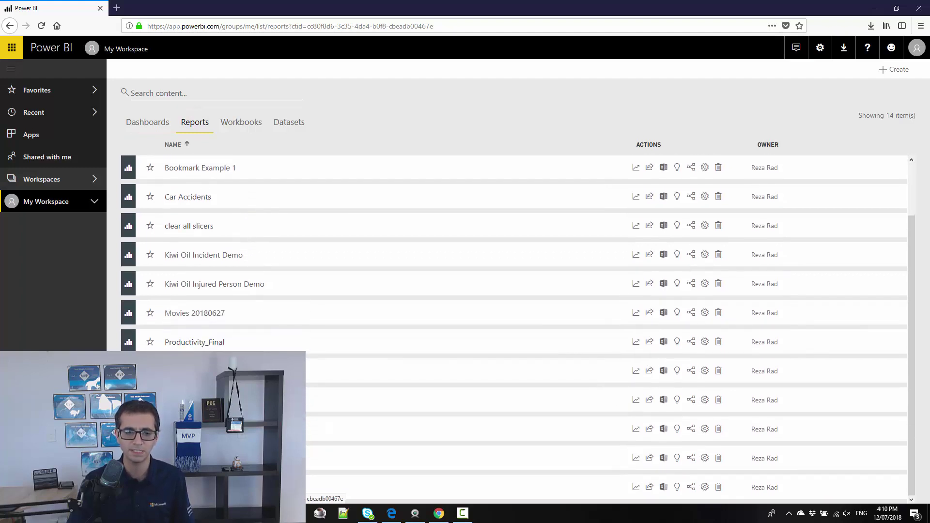
left_click(194, 342)
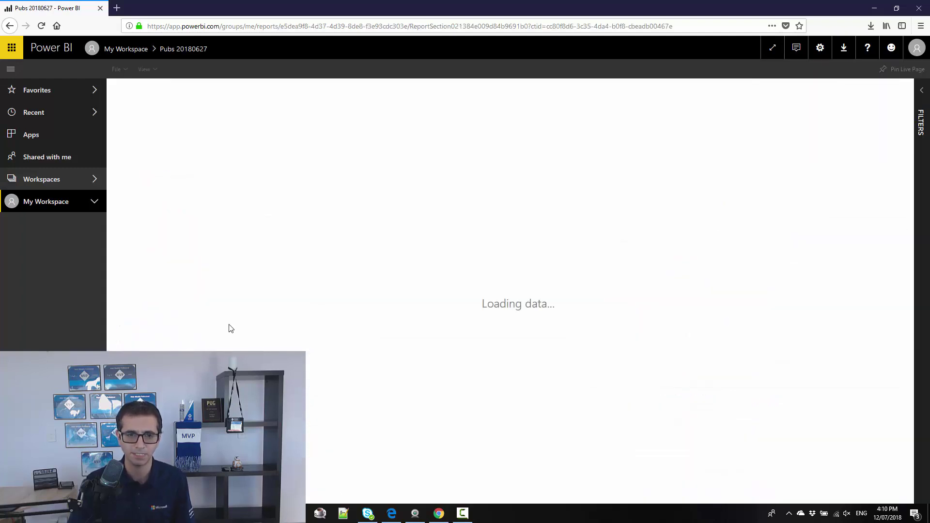